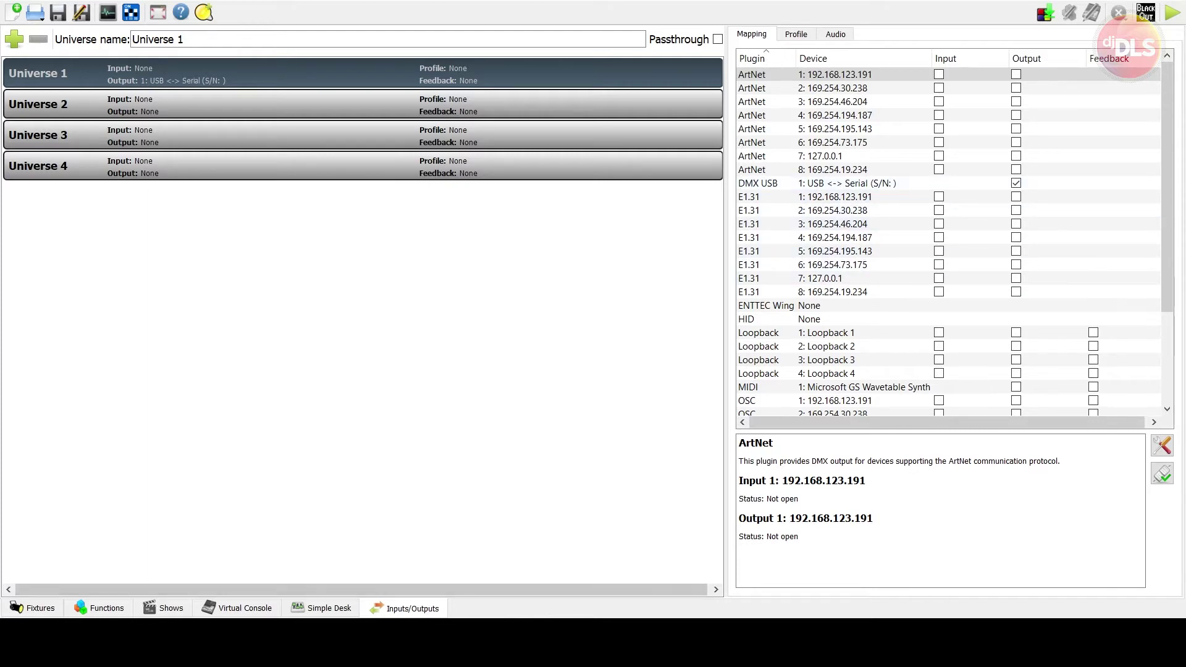
Step: Start adding a fixture and choose the LP-001H model from the Big Dipper manufacturer
click(47, 608)
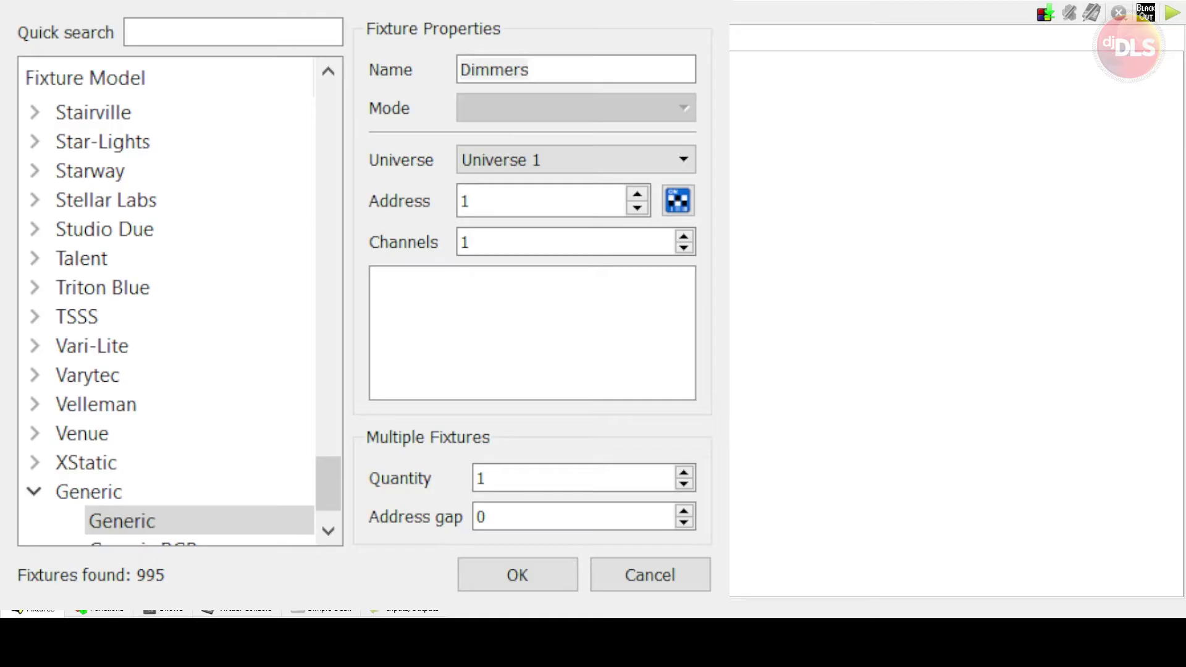
scroll(58, 305, up, 20)
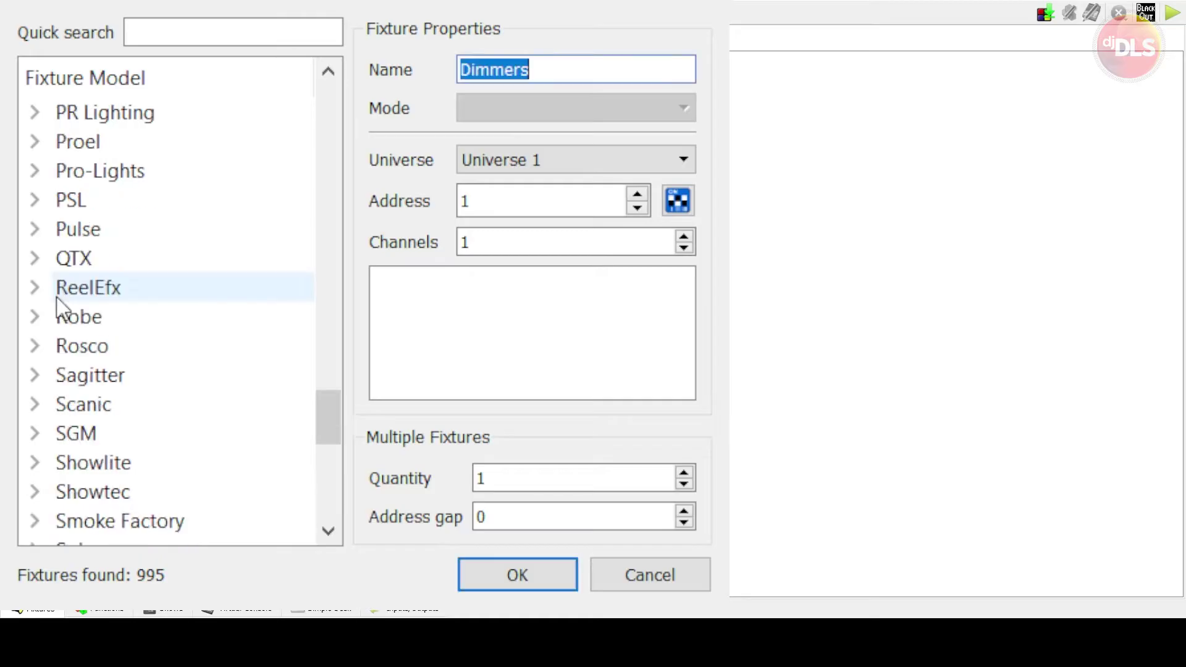
scroll(137, 238, down, 3)
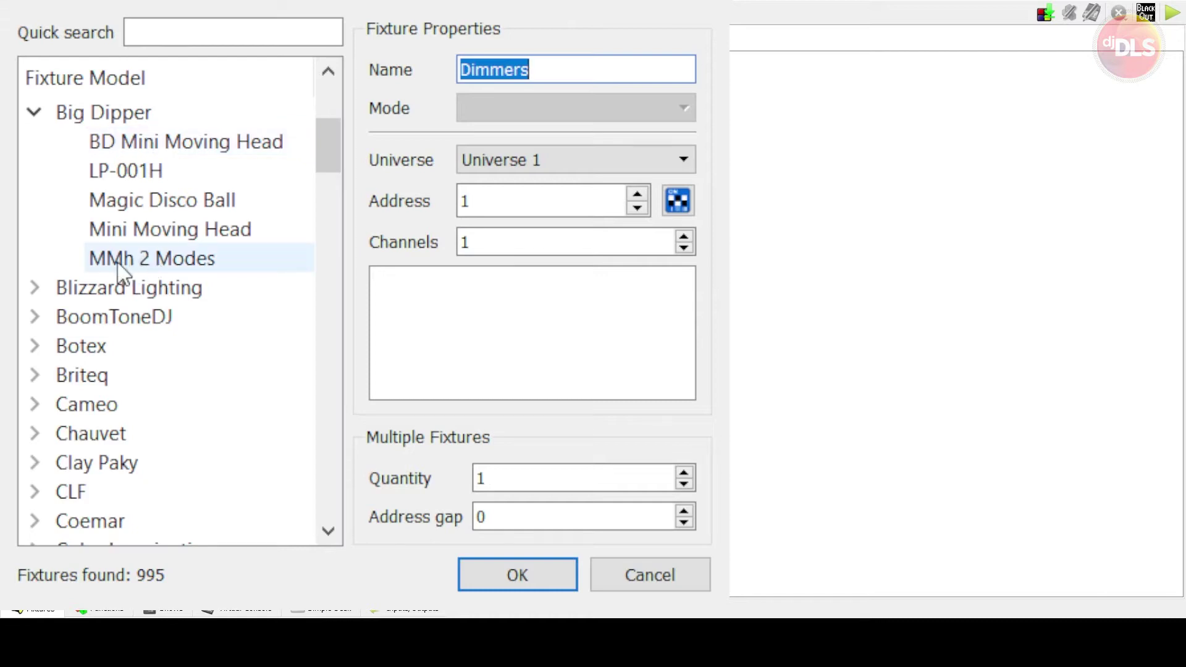
click(154, 260)
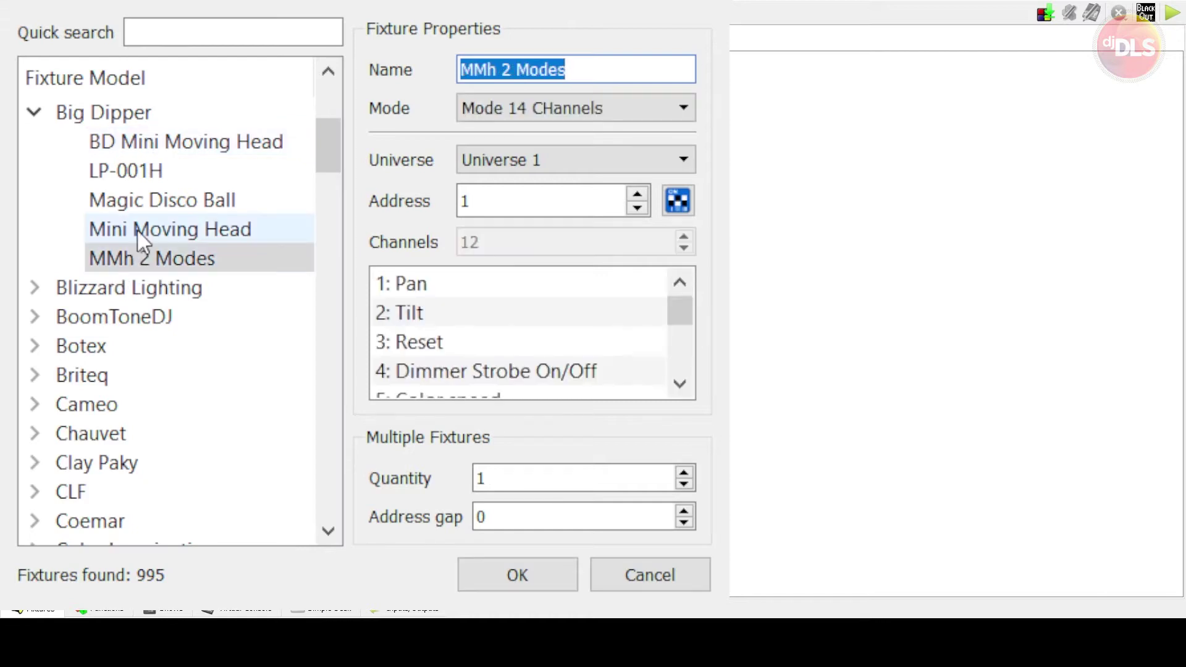
click(136, 229)
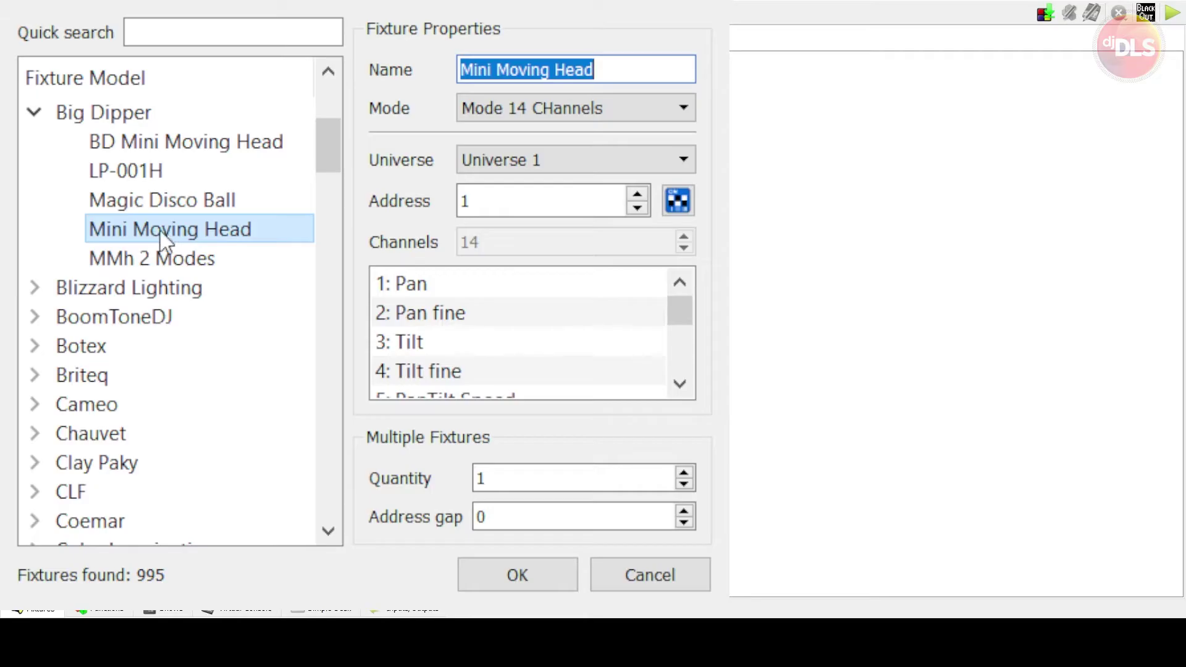
click(162, 206)
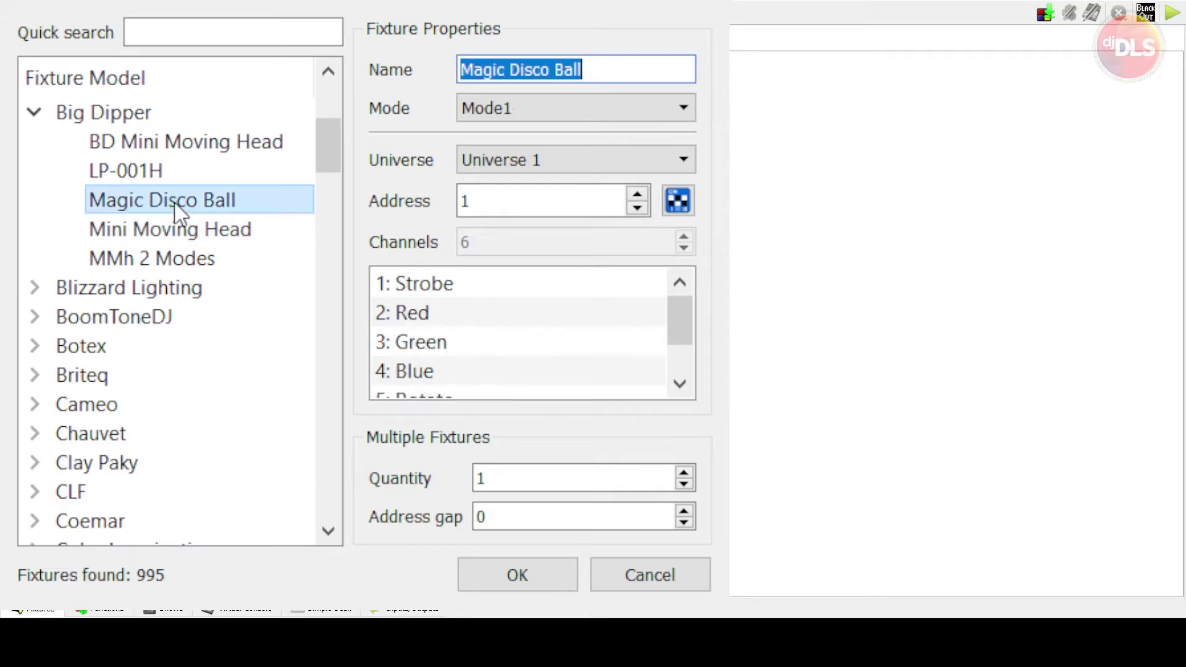
click(127, 173)
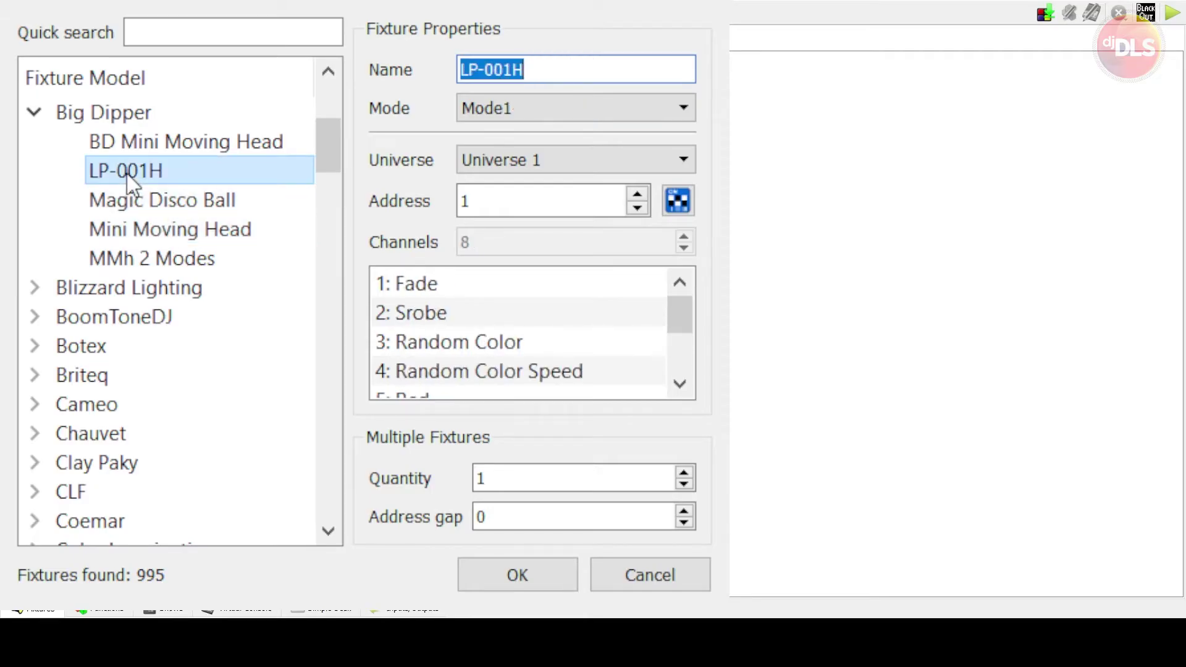
click(217, 178)
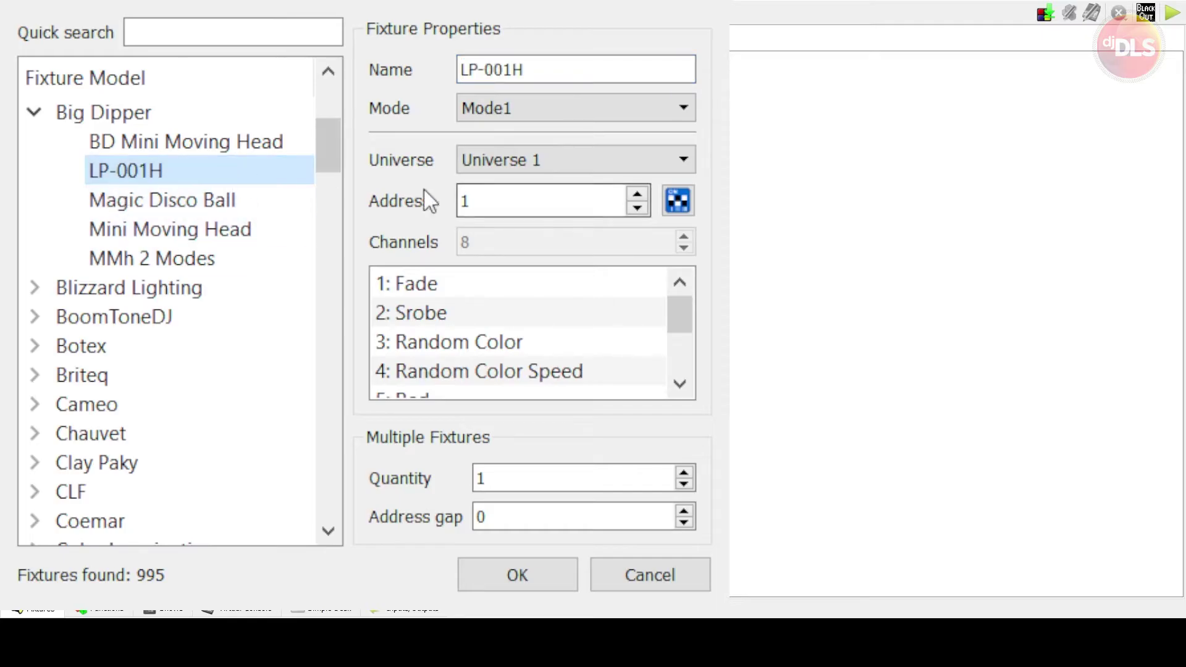
Step: Set the LP-001H fixture's address to 97 and add it to Universe 1
double_click(529, 205)
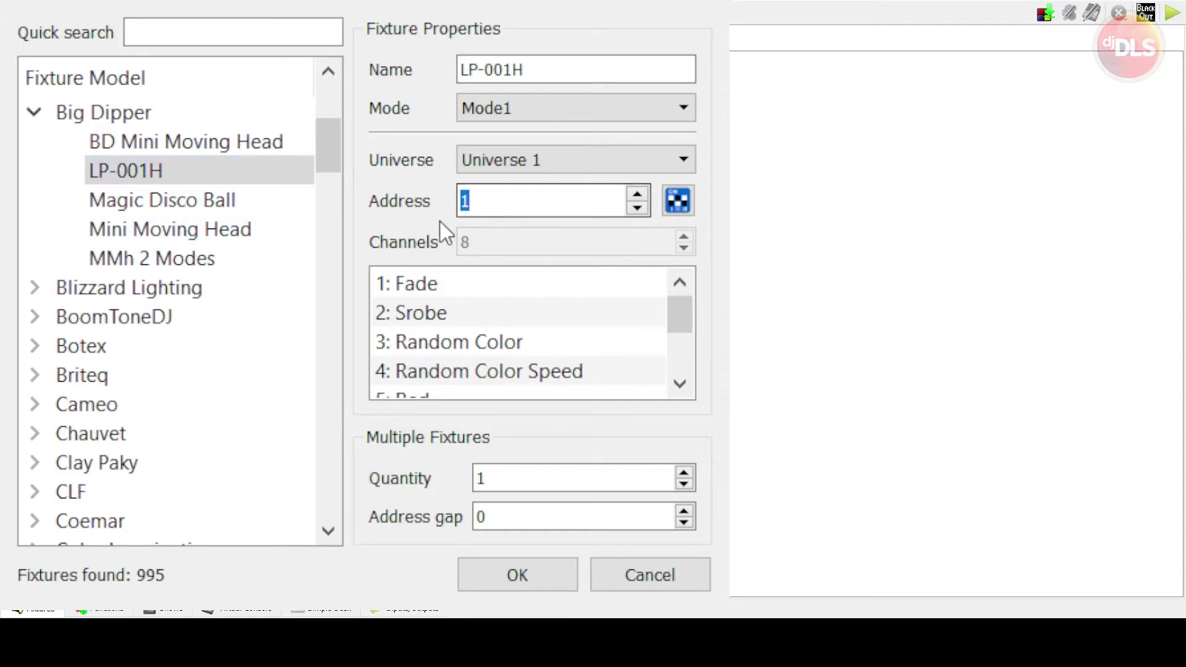
text(1)
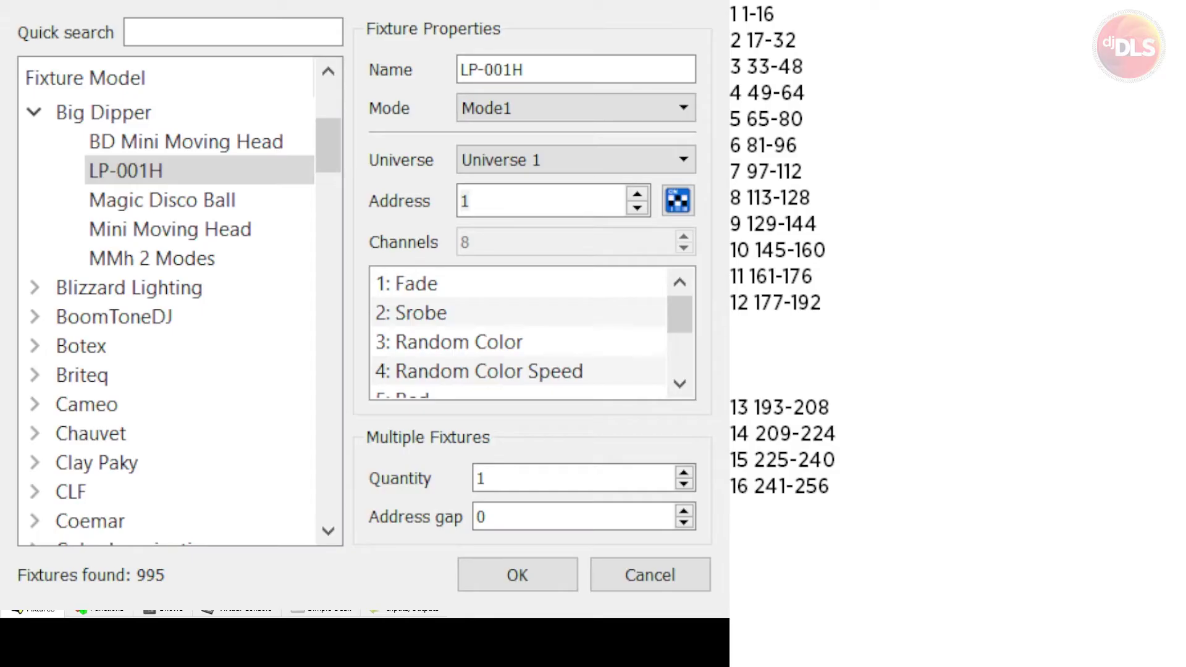
double_click(511, 201)
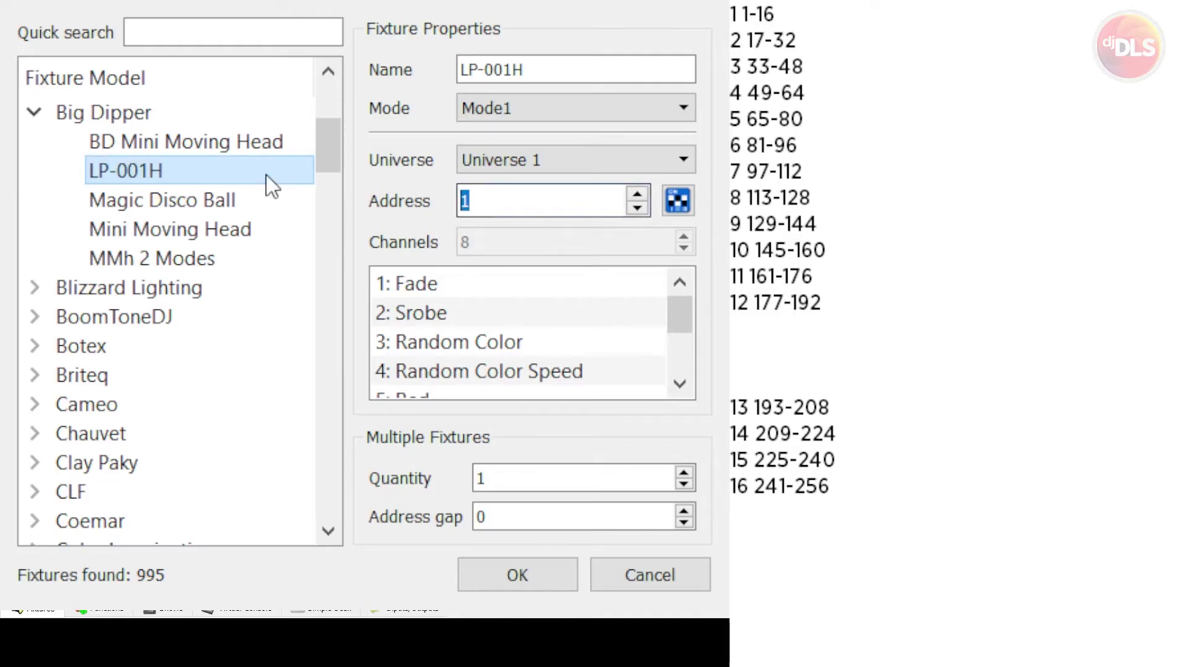
text(97)
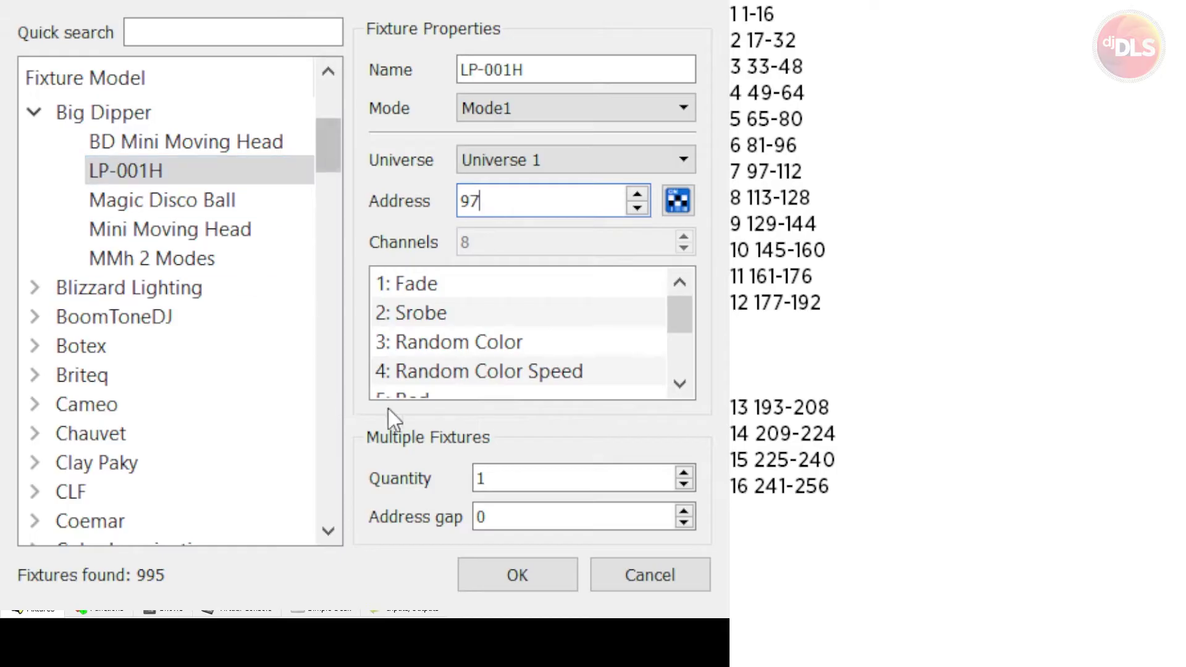
click(511, 580)
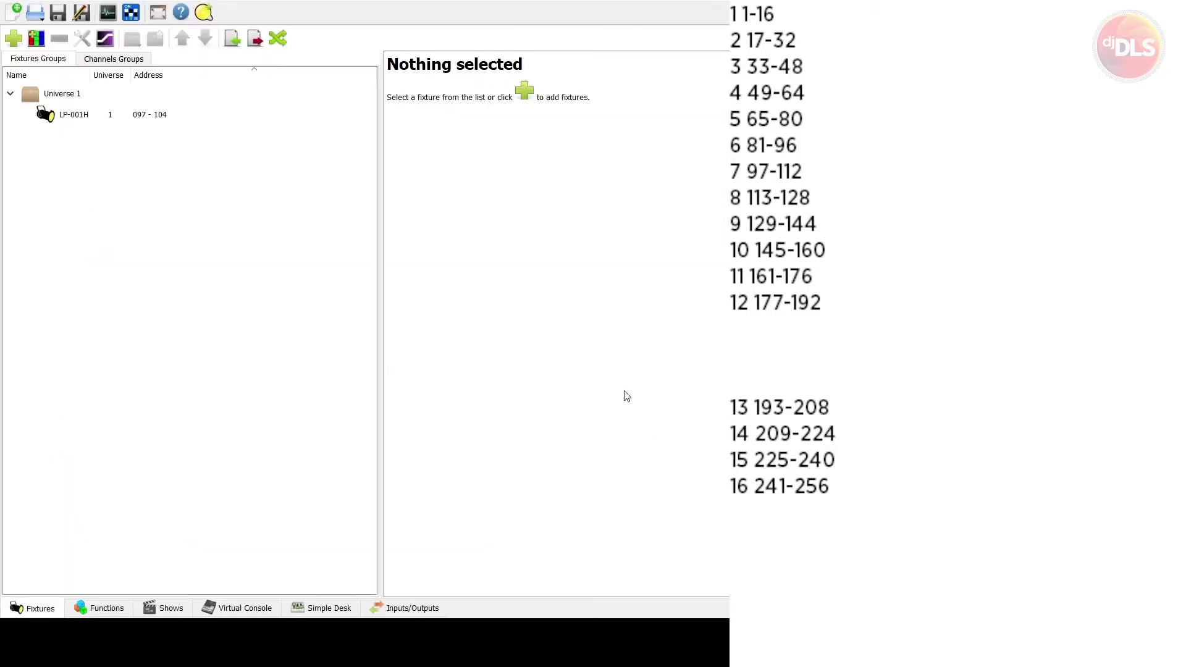
Step: Add three more Big Dipper LP-001H fixtures to Universe 1 at addresses 113, 129 and 145
click(49, 114)
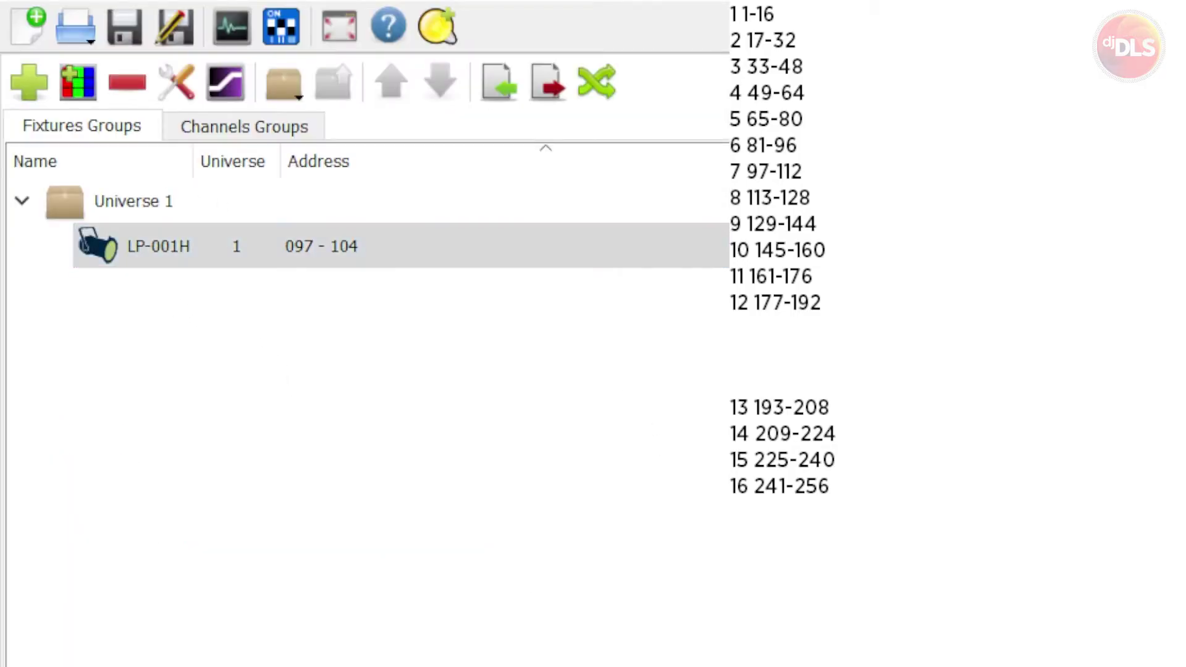
double_click(224, 246)
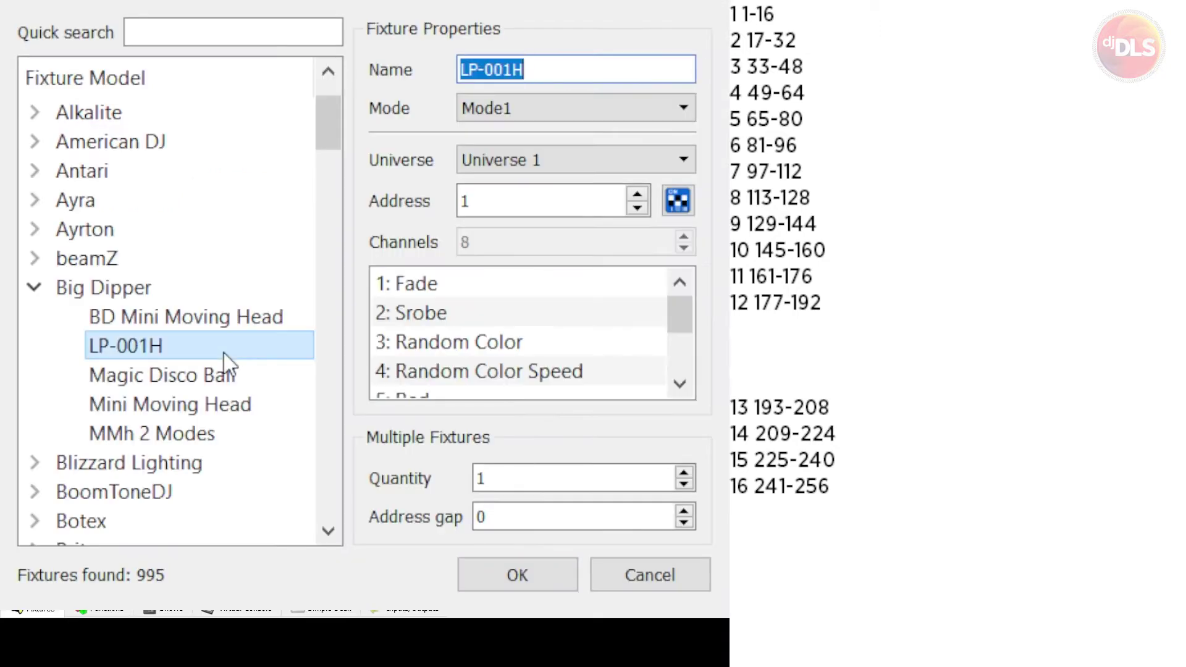
click(516, 210)
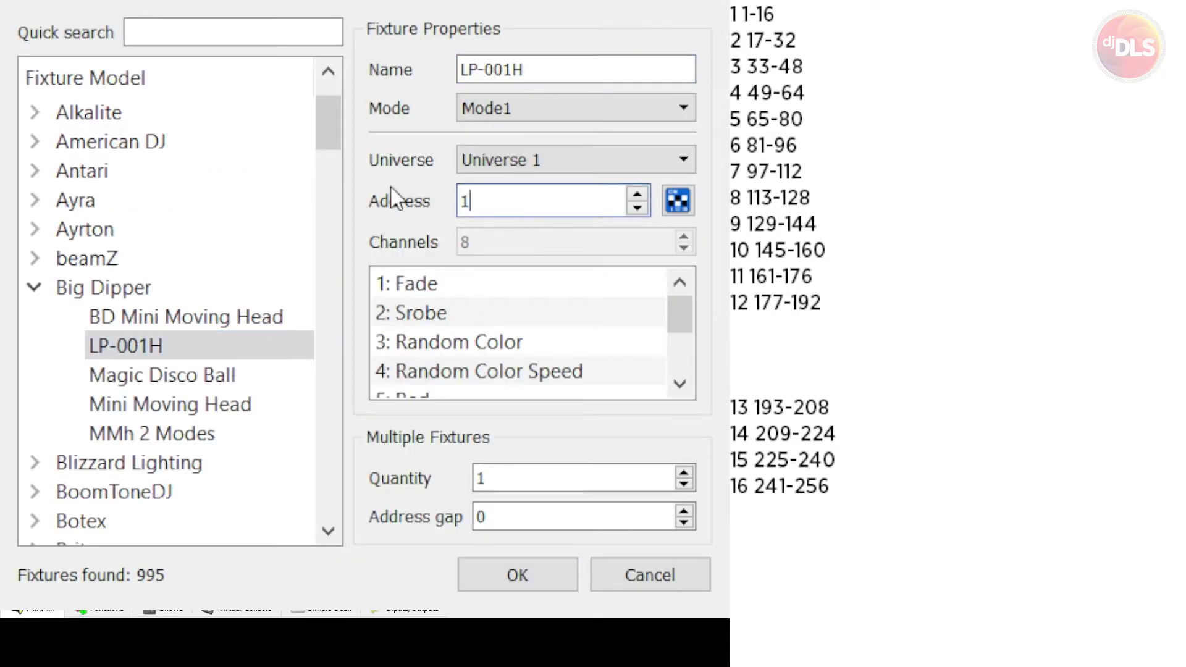
double_click(503, 202)
text(129)
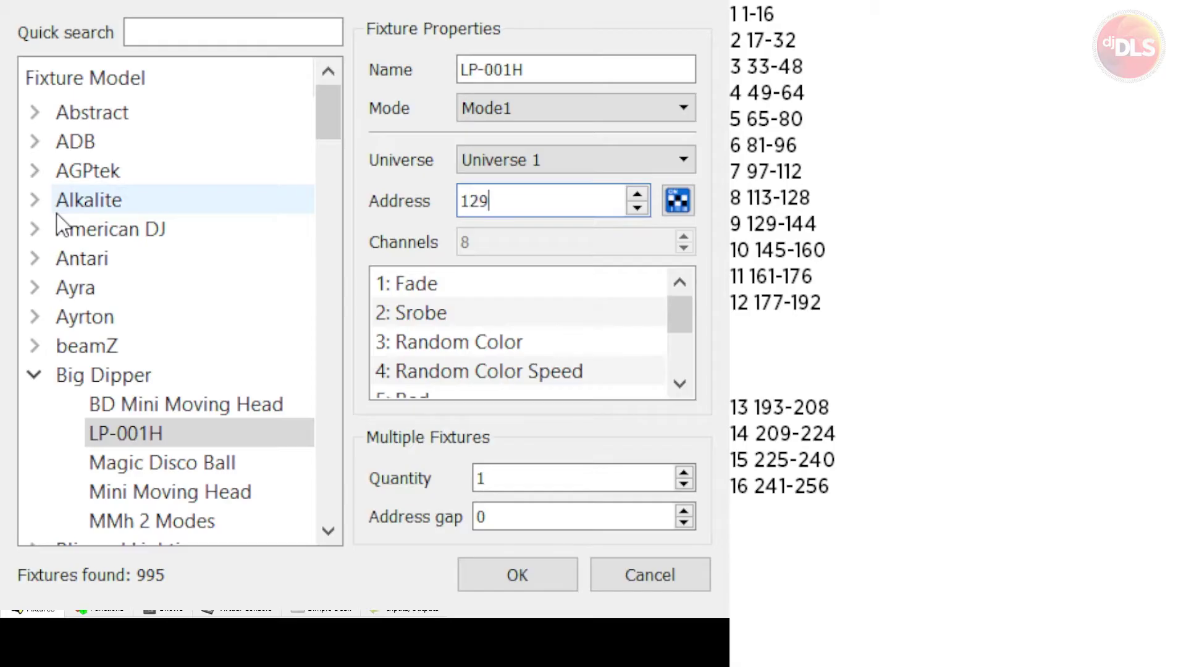
key(Return)
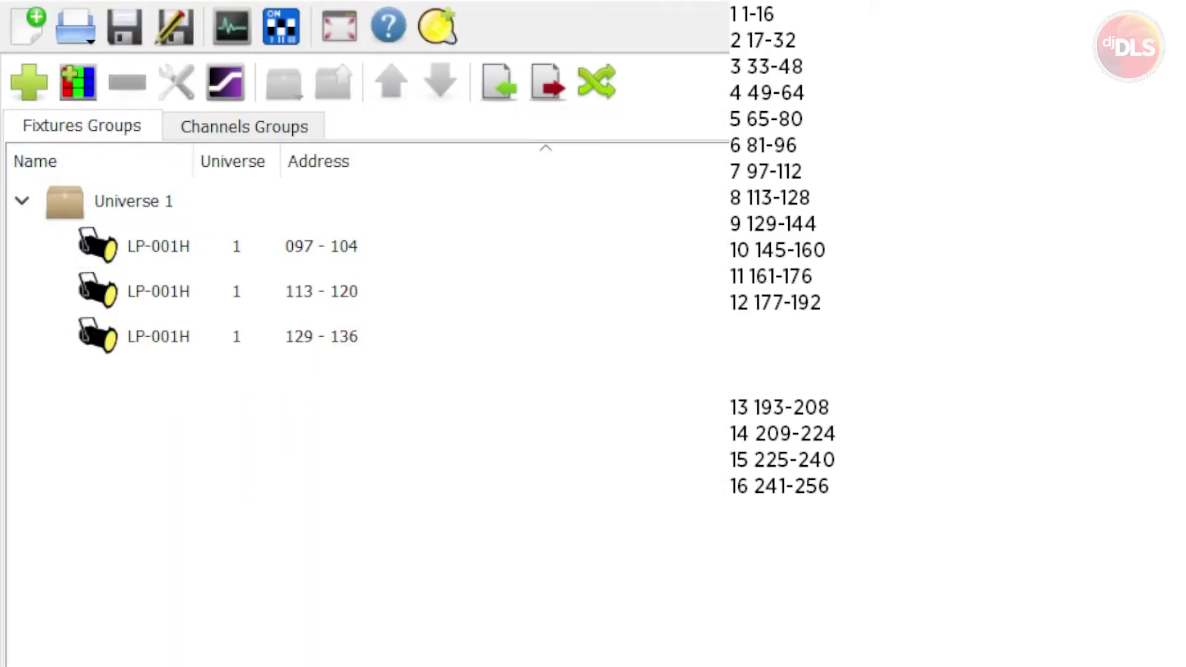
text(5)
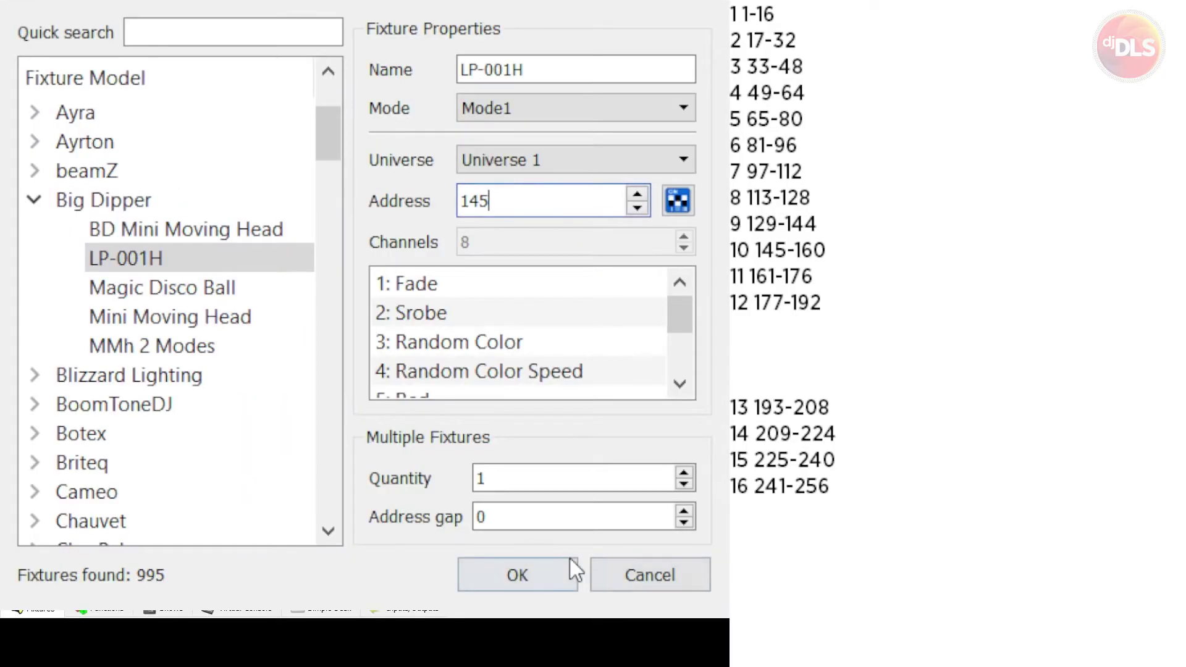
click(518, 574)
Step: Check the details of each of the four LP-001H fixtures in Universe 1
click(51, 115)
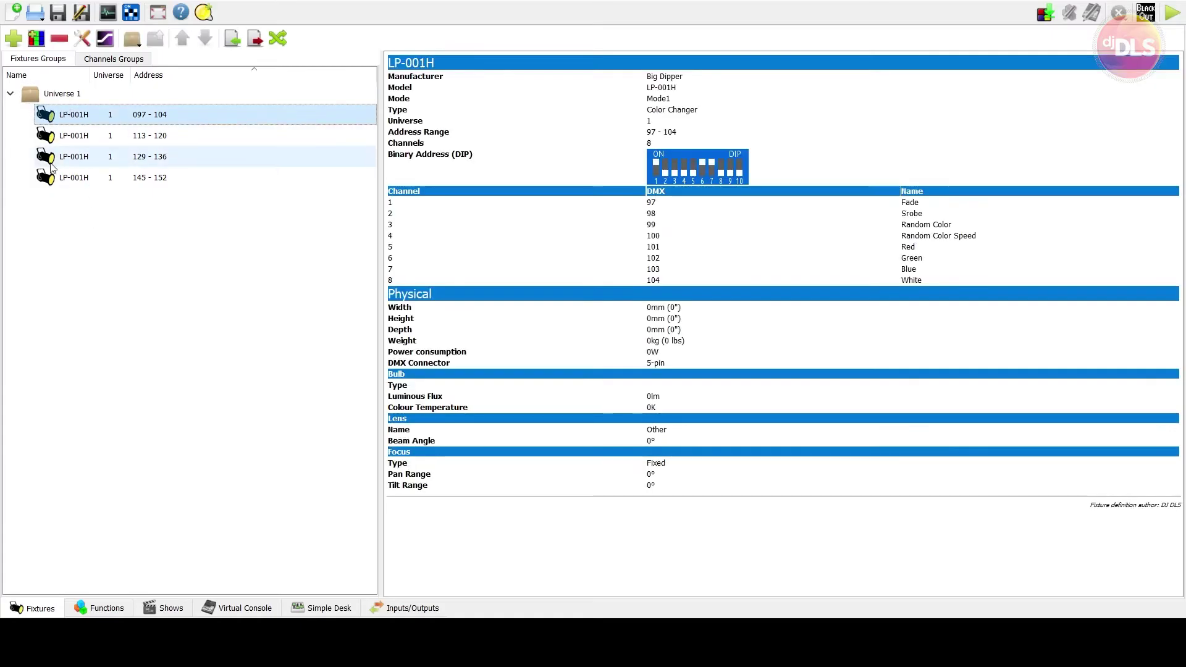
click(46, 141)
click(46, 157)
click(46, 178)
click(67, 117)
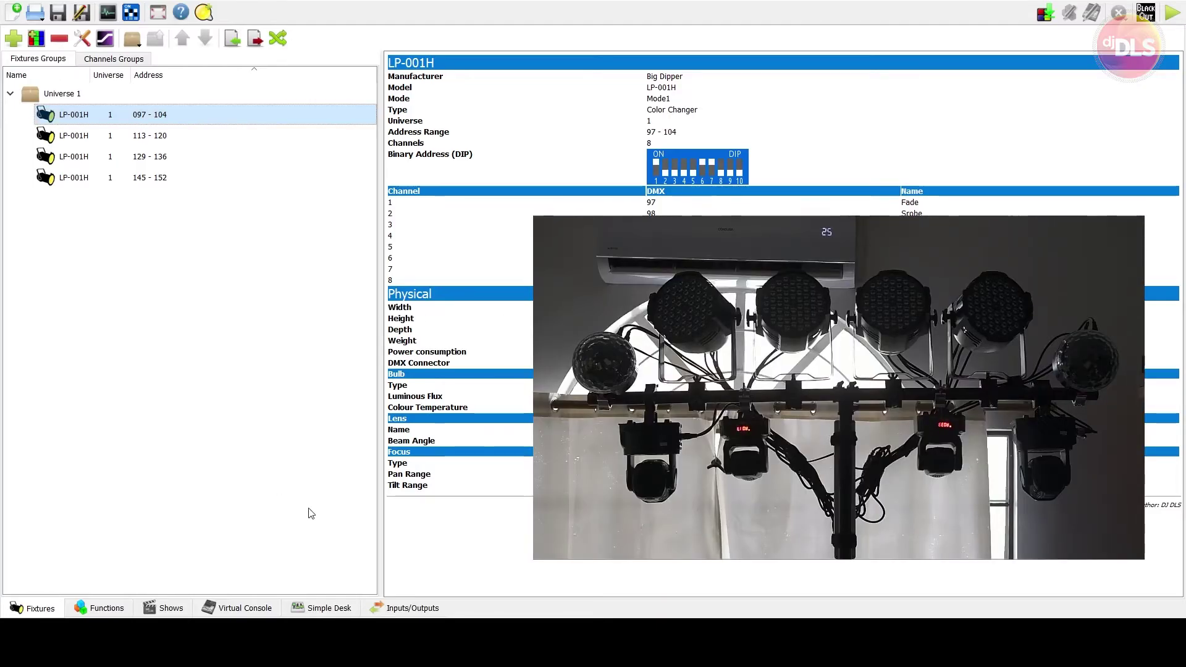
Step: In the Simple Desk, raise the Fade and Red channels of all four LP-001H fixtures to 255
click(331, 610)
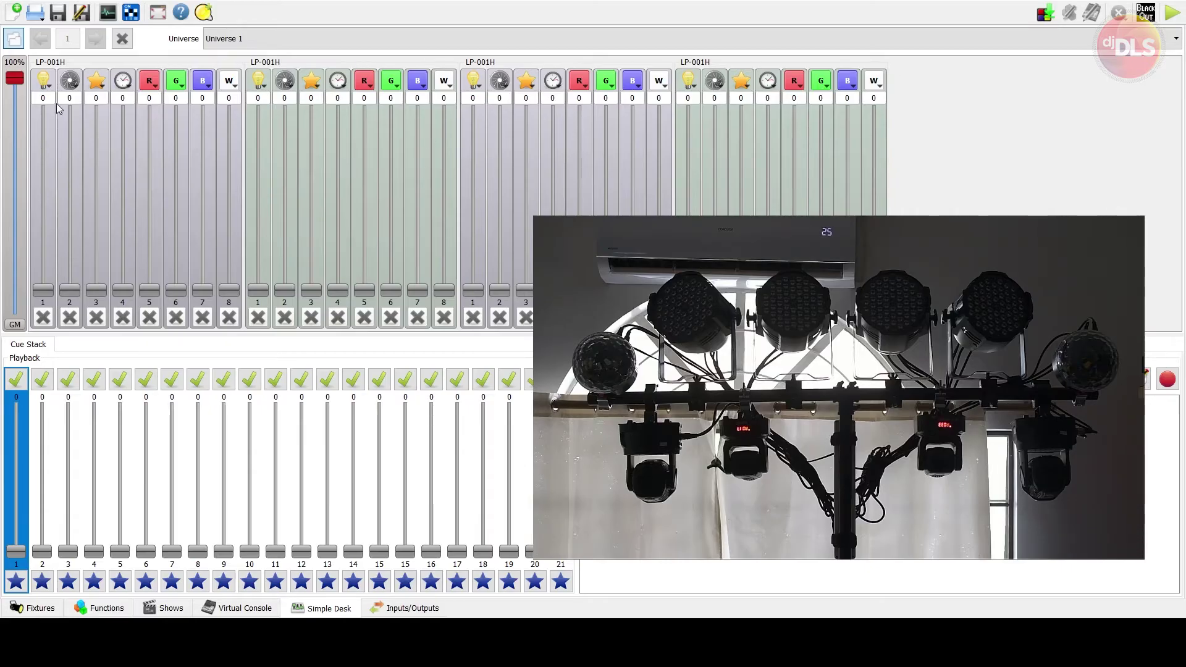
click(43, 117)
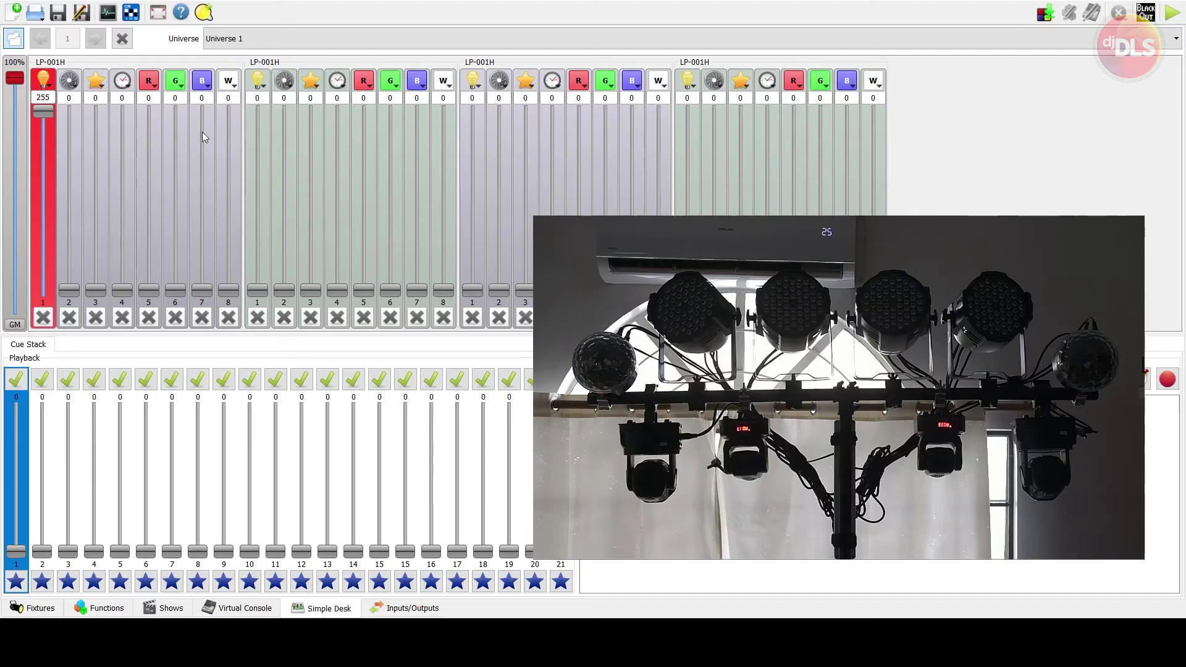
click(149, 120)
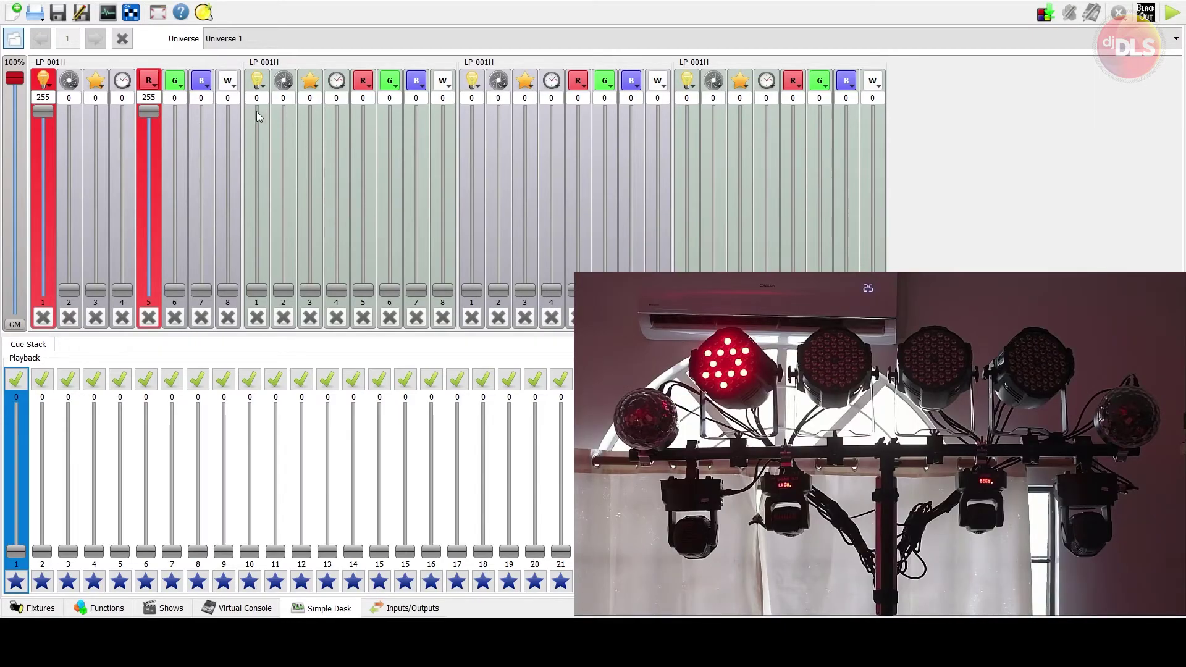
click(257, 111)
click(363, 111)
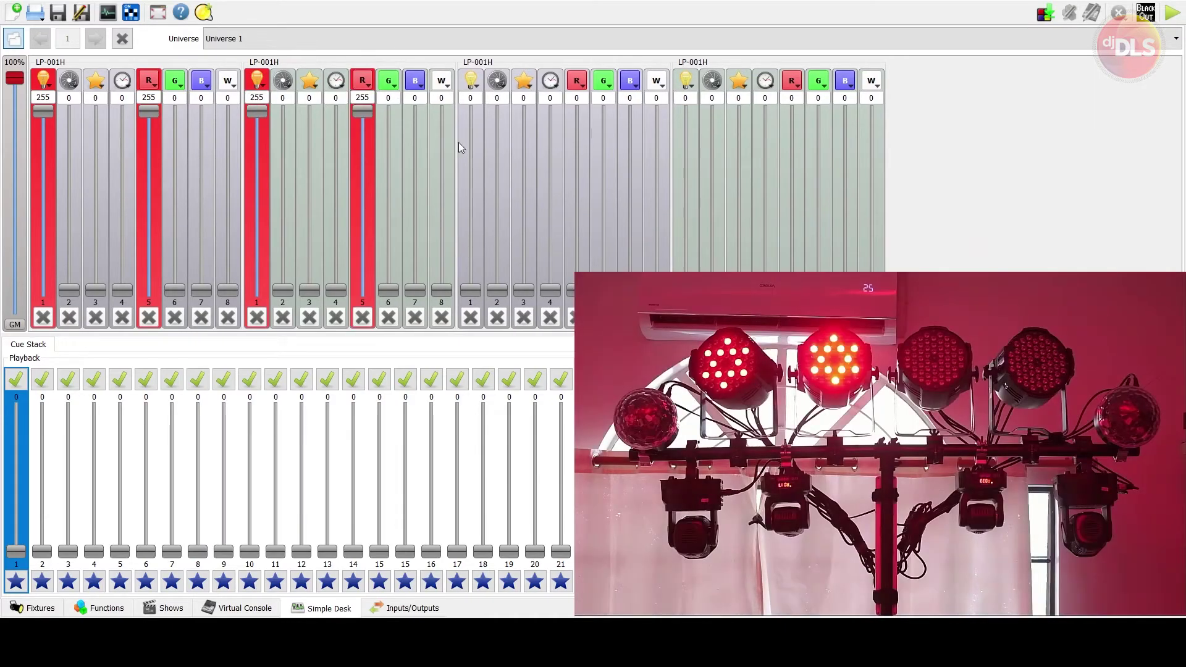
click(472, 113)
click(577, 114)
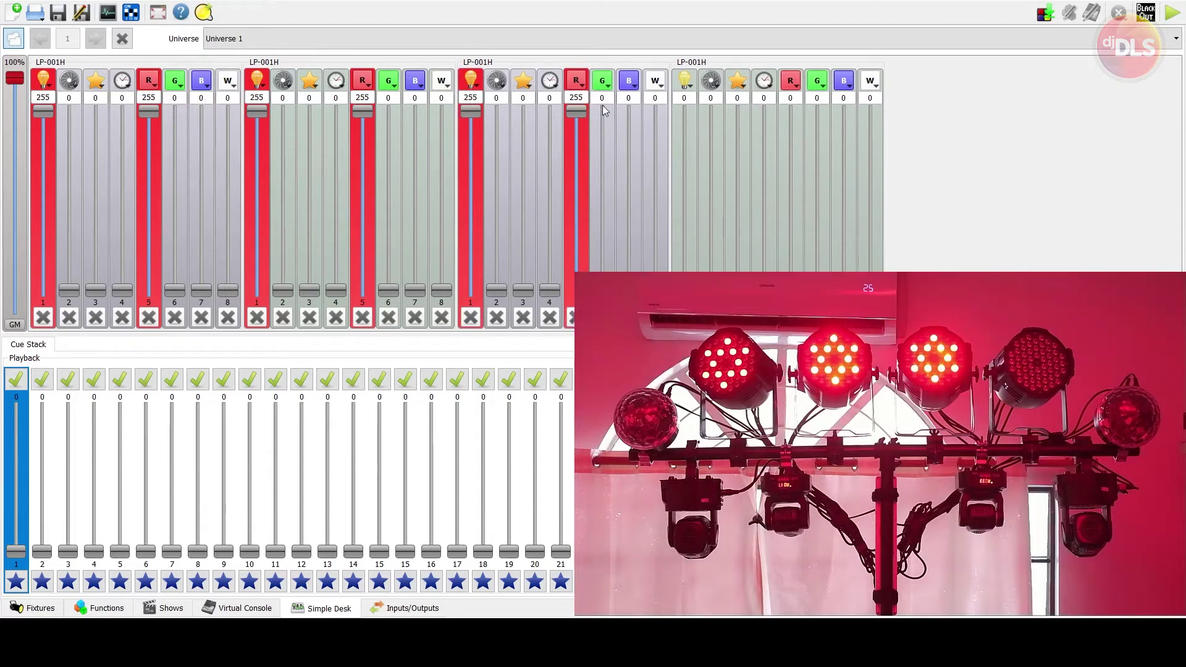
click(685, 115)
click(790, 113)
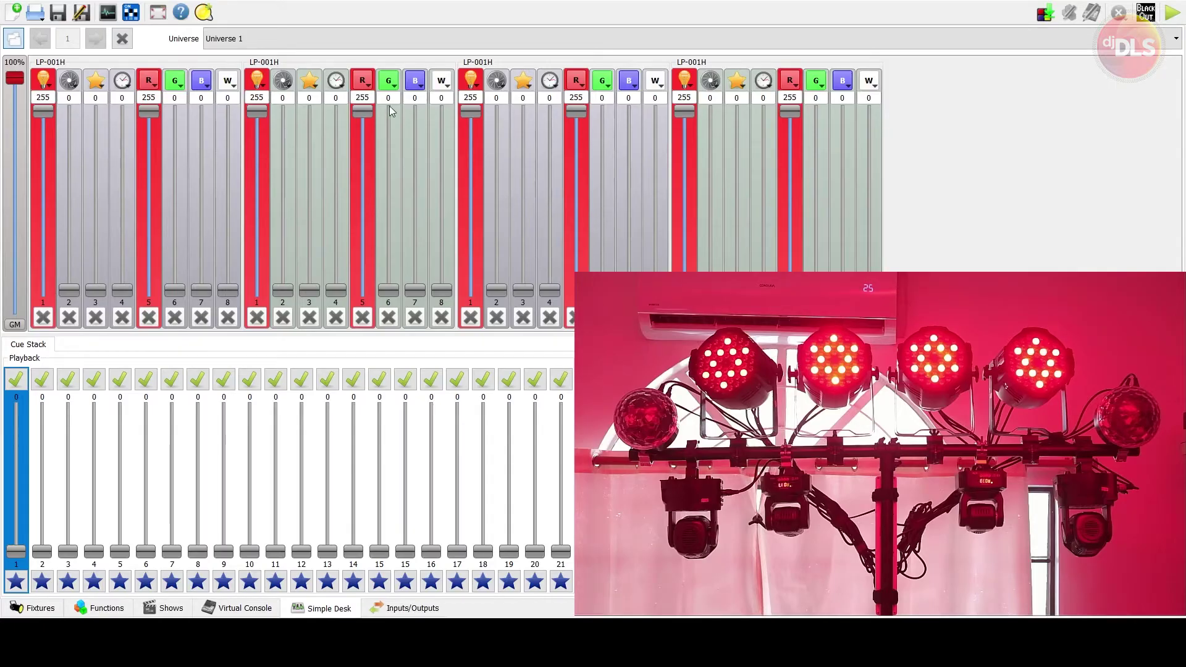
Step: Switch the third and fourth fixtures from red to green at 255, and then to blue at 255
drag(578, 113, 602, 113)
drag(790, 114, 816, 113)
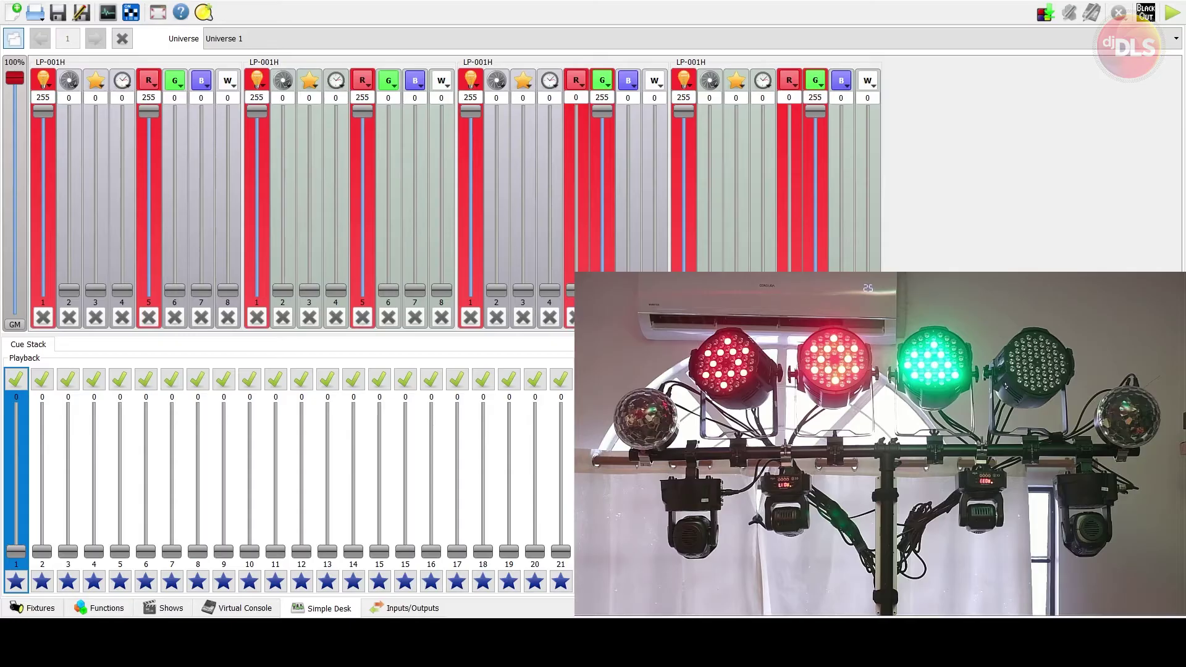
drag(815, 111, 841, 111)
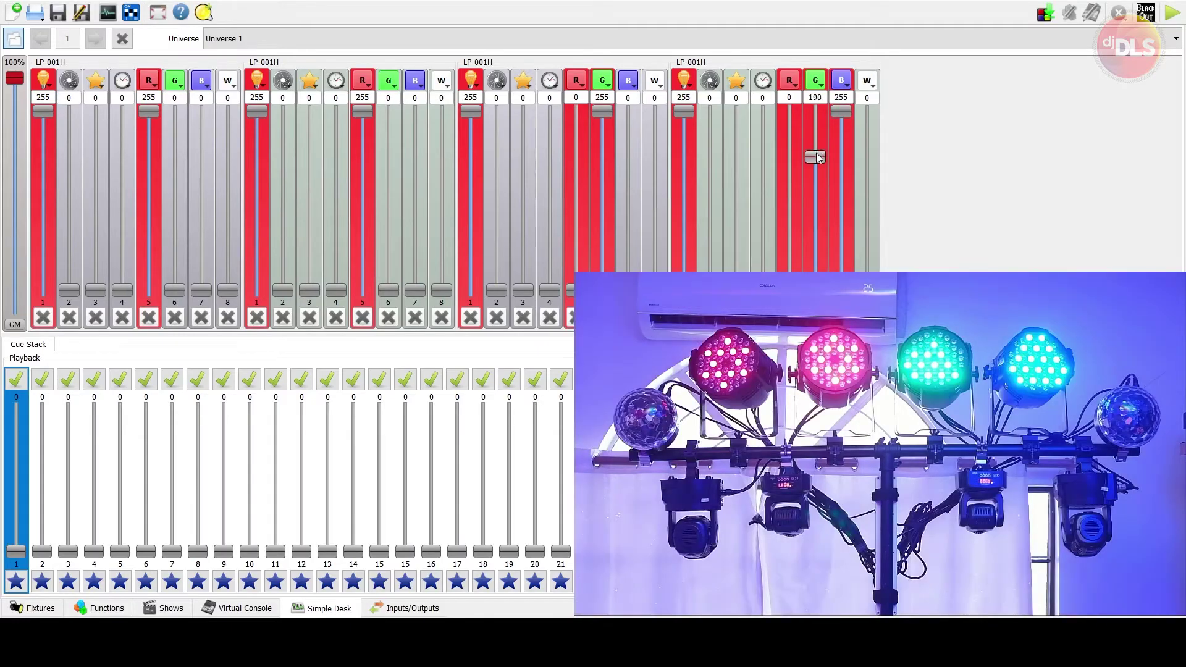
drag(603, 111, 628, 111)
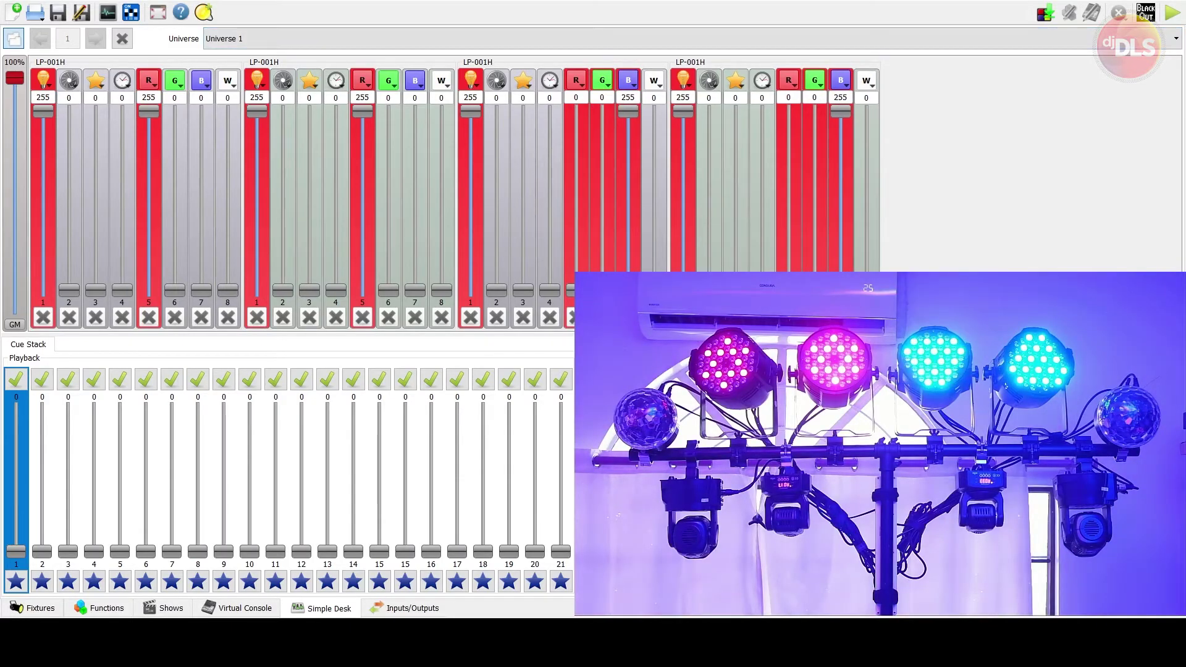
Step: Return the third and fourth fixtures to red at 255 and lower their blue channels to 0
drag(576, 290, 628, 290)
drag(841, 112, 788, 111)
click(440, 290)
click(309, 290)
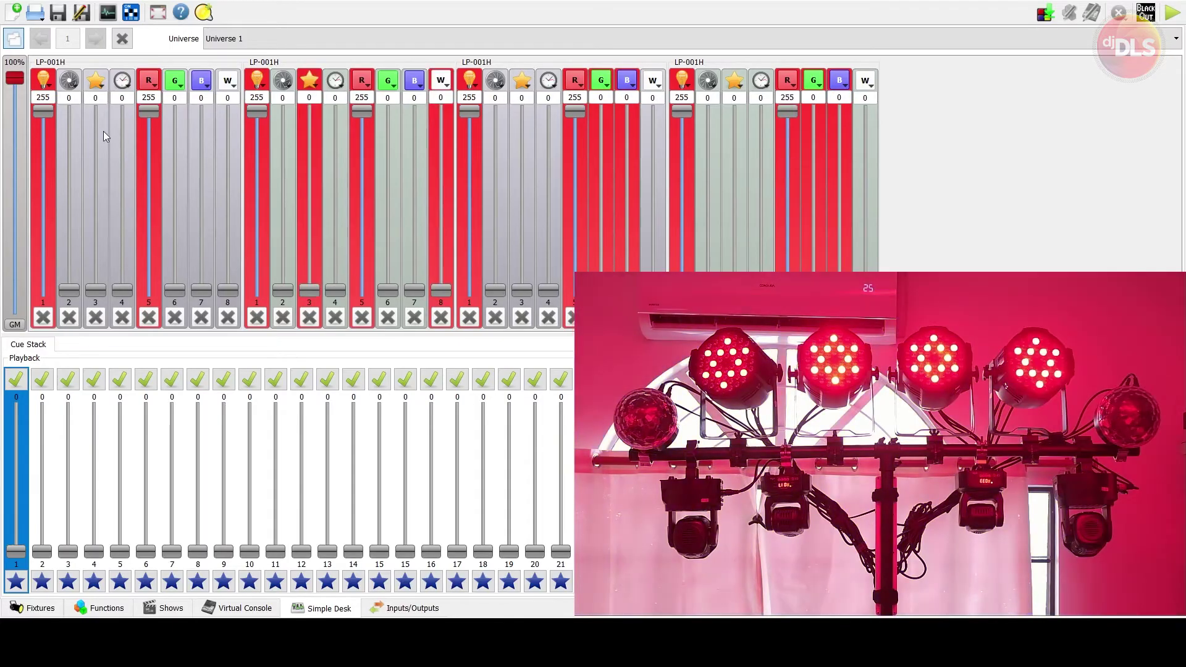
Step: Test the strobe channels of the four fixtures at 228, 236, 234 and 241, and reset all Universe 1 channels
click(69, 137)
drag(69, 138, 70, 130)
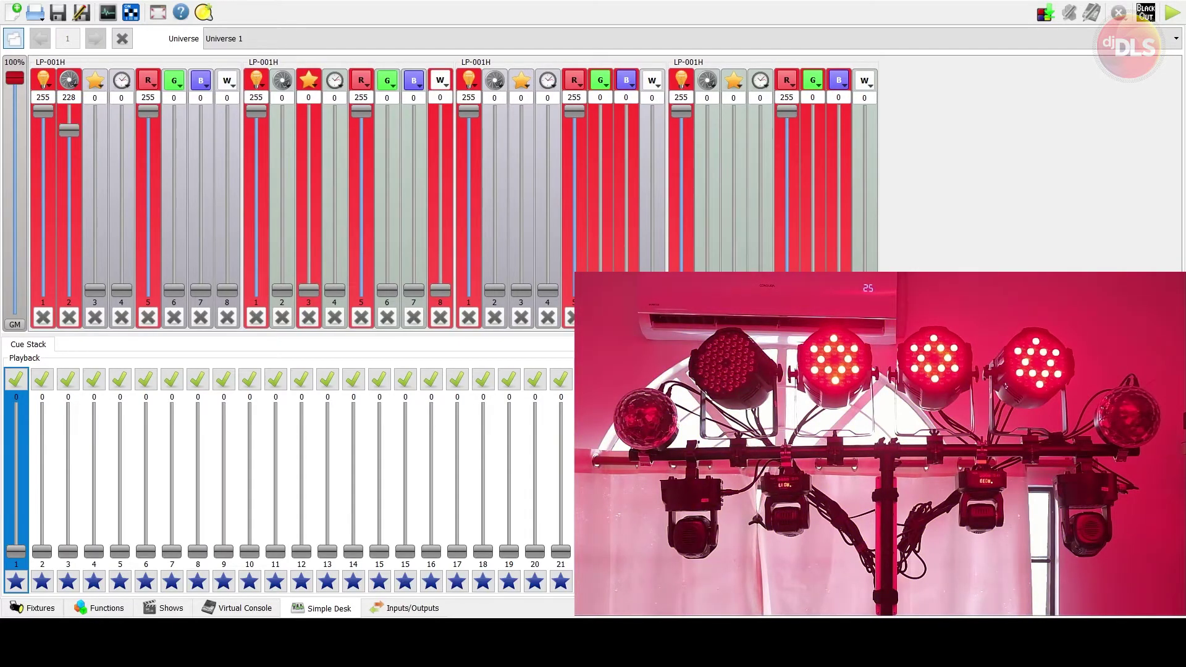
drag(284, 122, 283, 124)
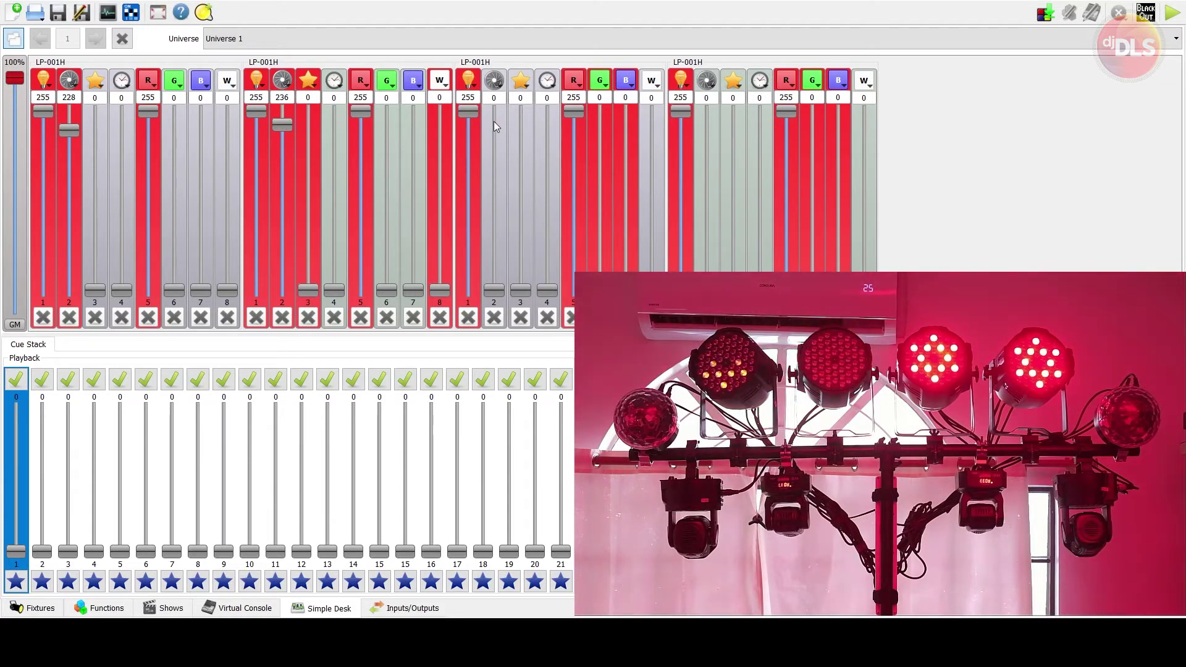
drag(494, 127, 495, 125)
drag(706, 124, 707, 121)
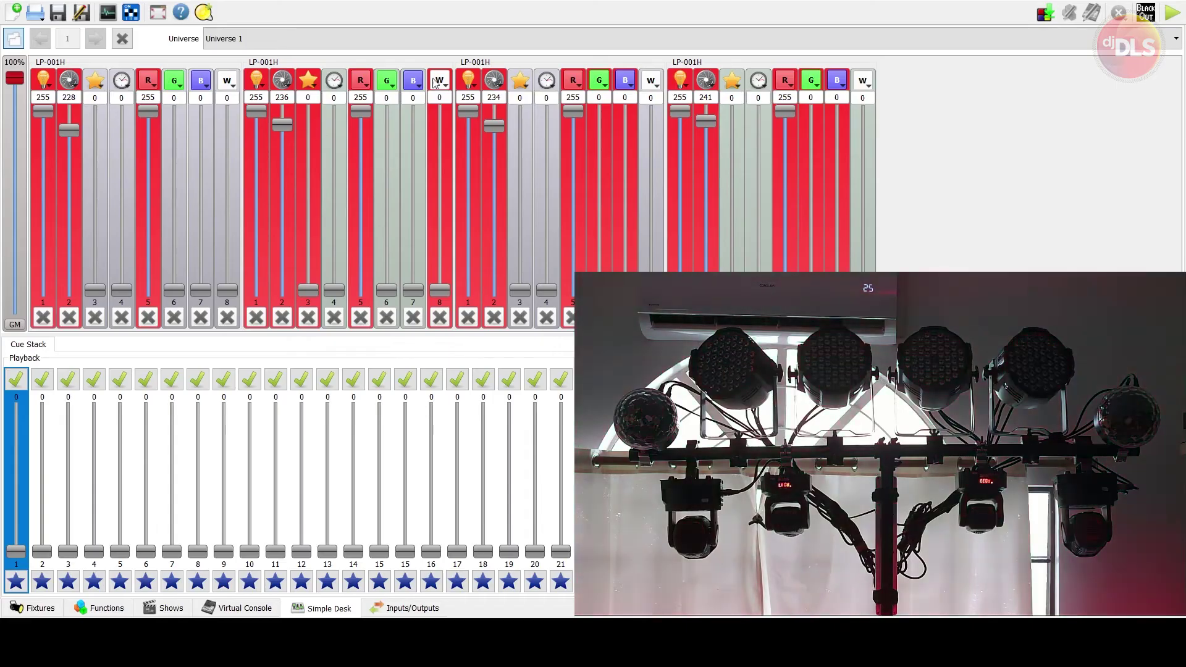
click(122, 41)
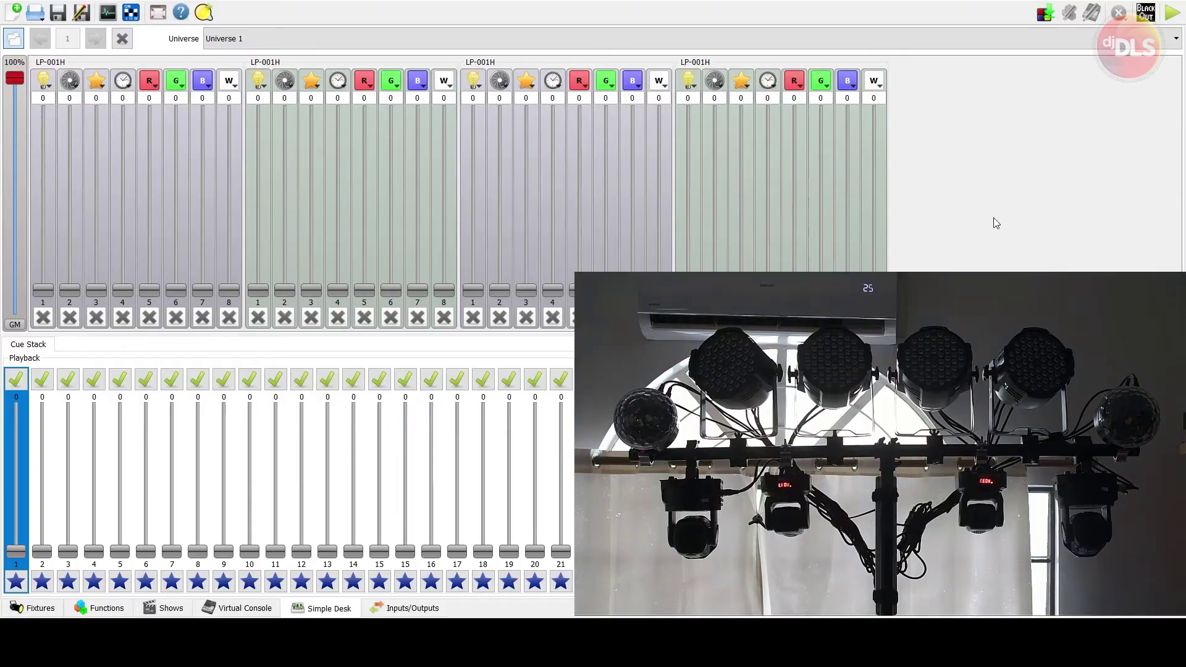
Step: Create a new scene among the functions
click(99, 608)
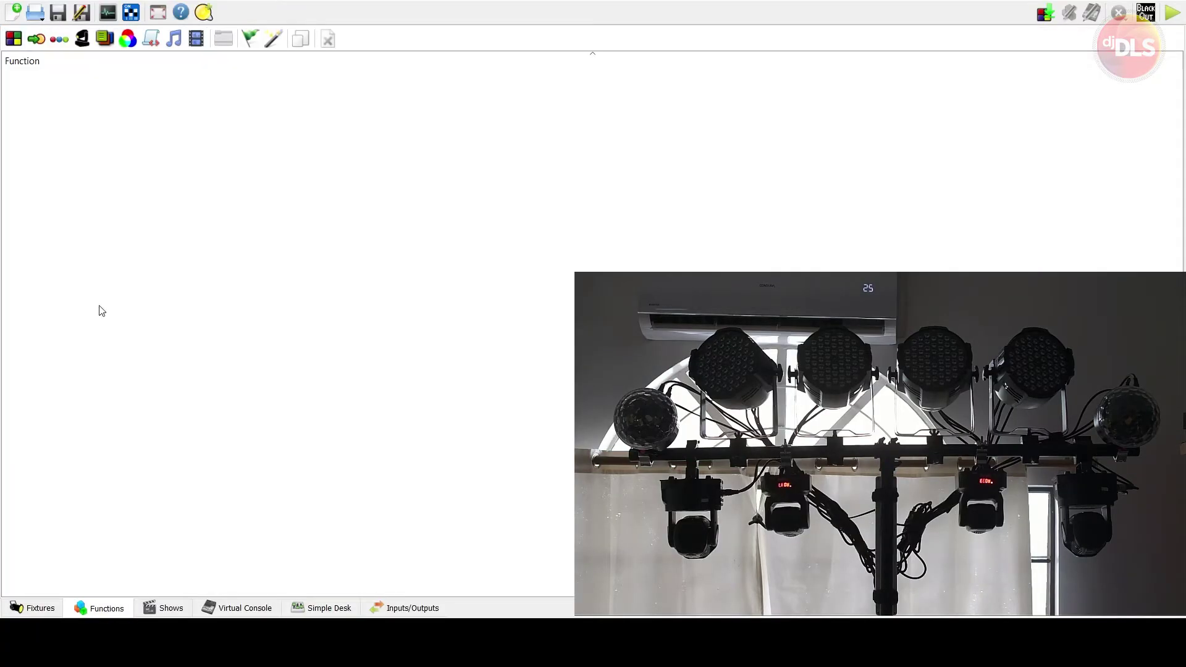
click(13, 38)
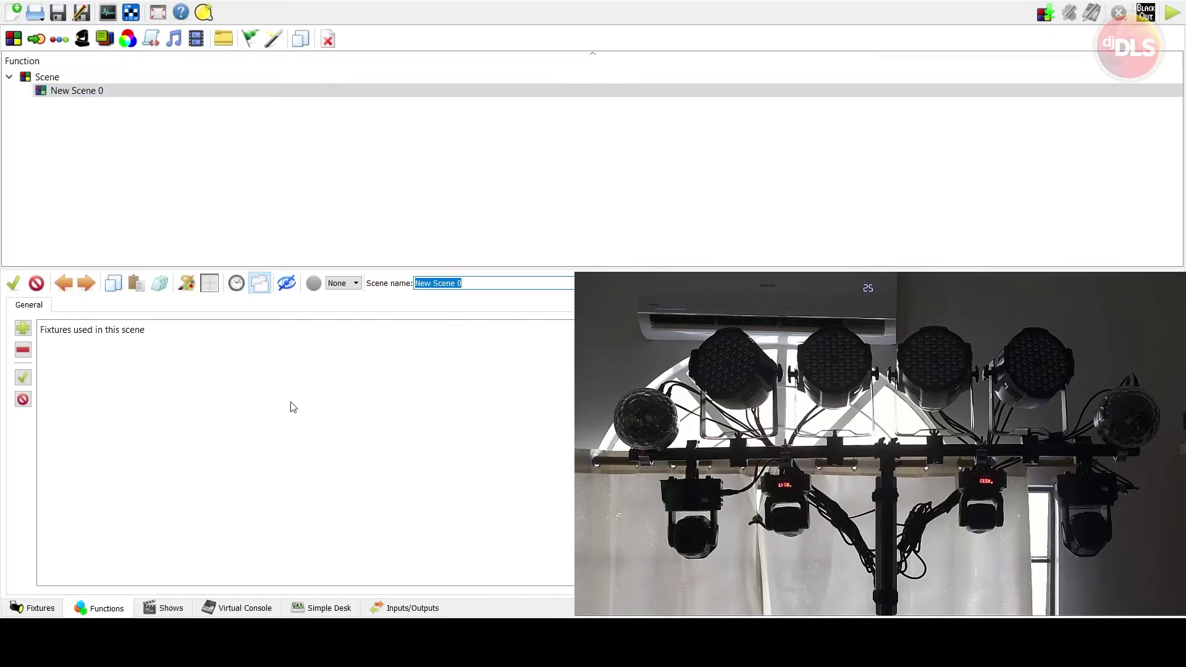